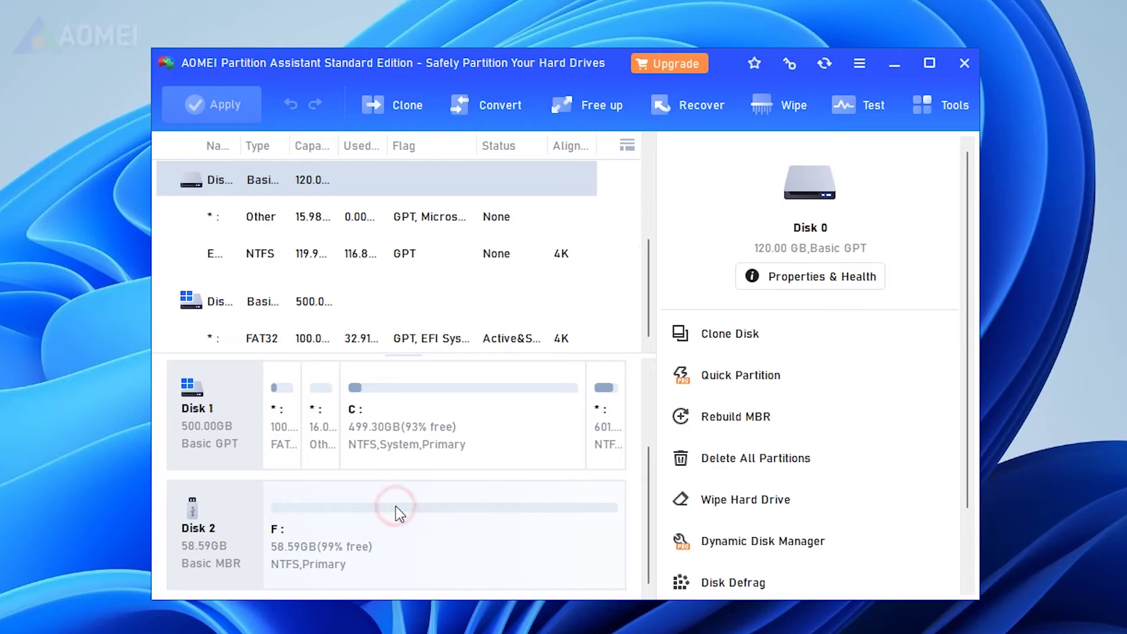
- Set the F: partition on Disk 2 to format as FAT32 with the label 'data'
left_click(396, 506)
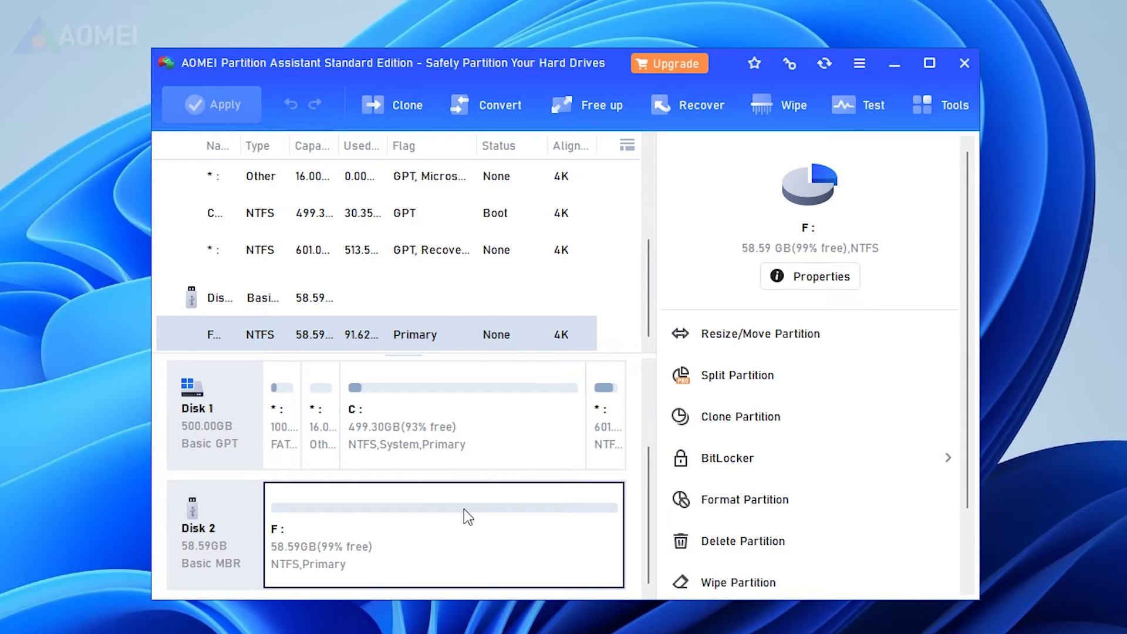
left_click(814, 500)
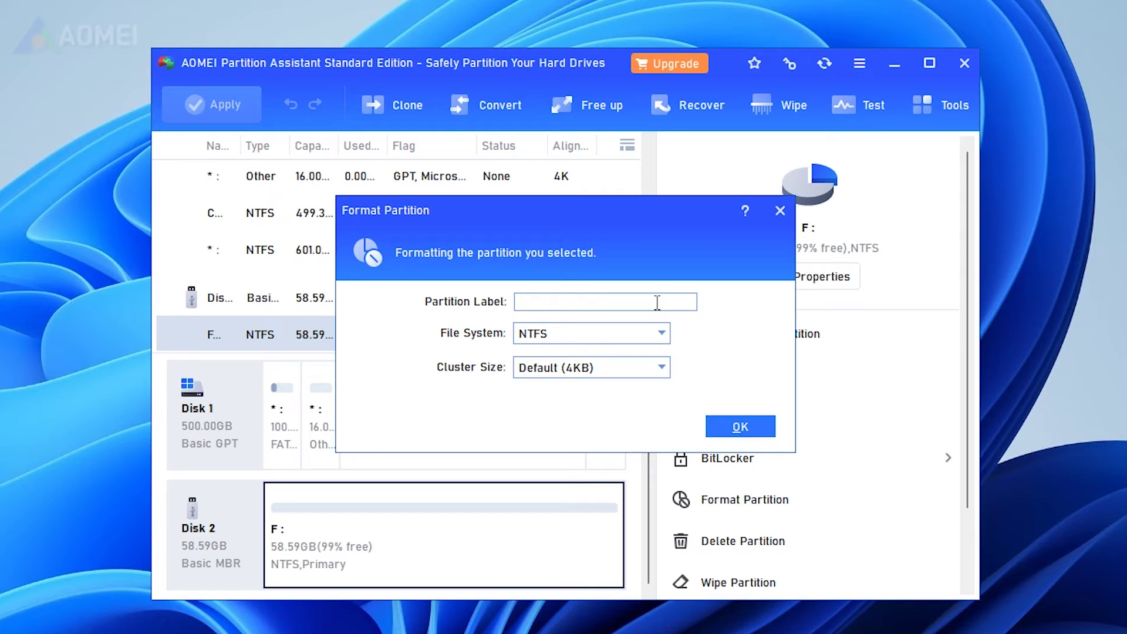
type("data")
left_click(660, 332)
left_click(629, 368)
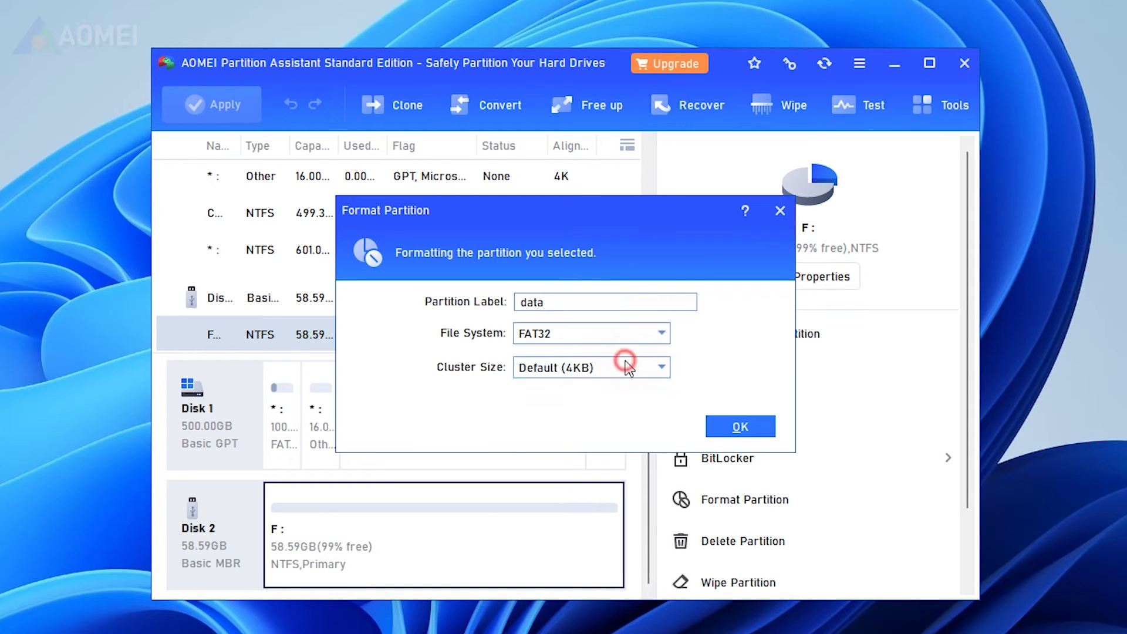
left_click(750, 424)
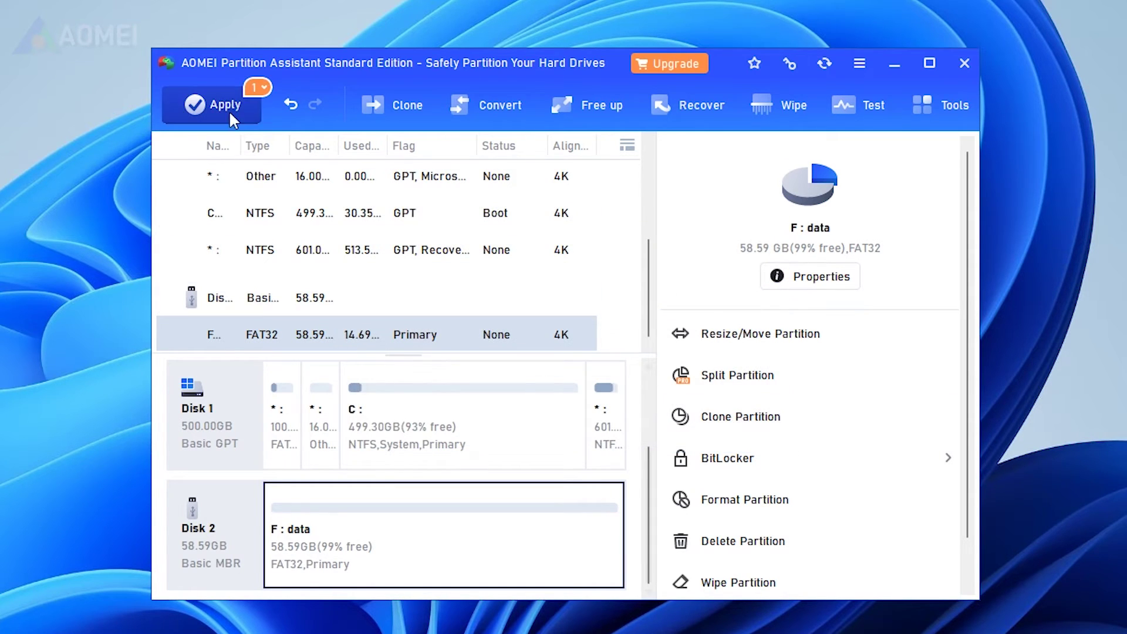
- Apply the queued FAT32 format of F:, confirm it, and select the reformatted partition
left_click(220, 105)
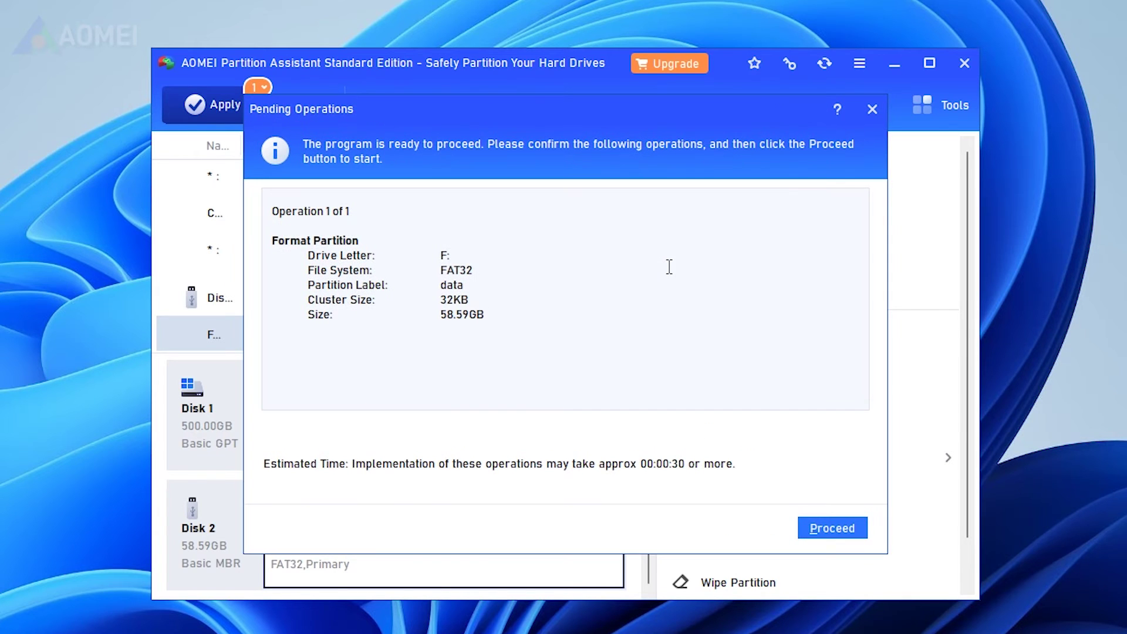
left_click(828, 528)
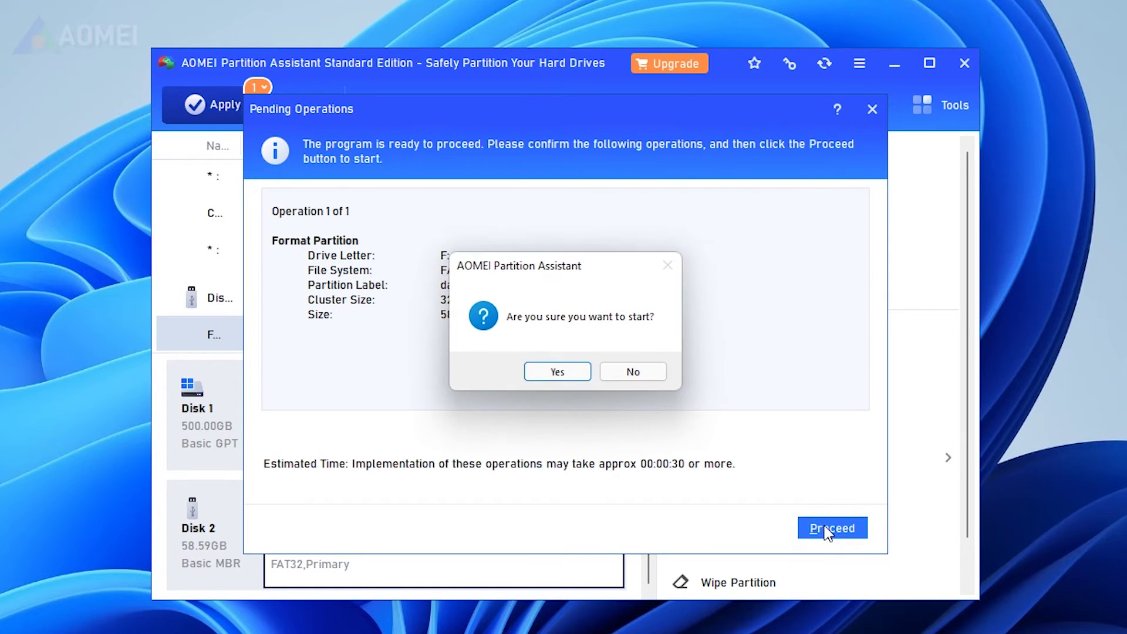
left_click(560, 374)
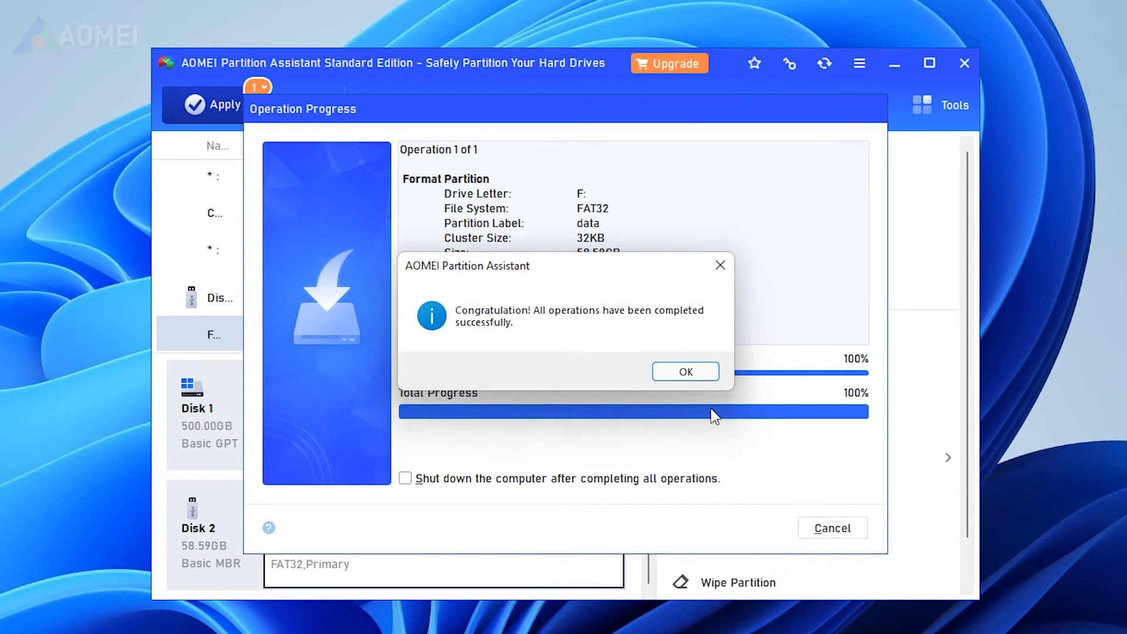
left_click(684, 375)
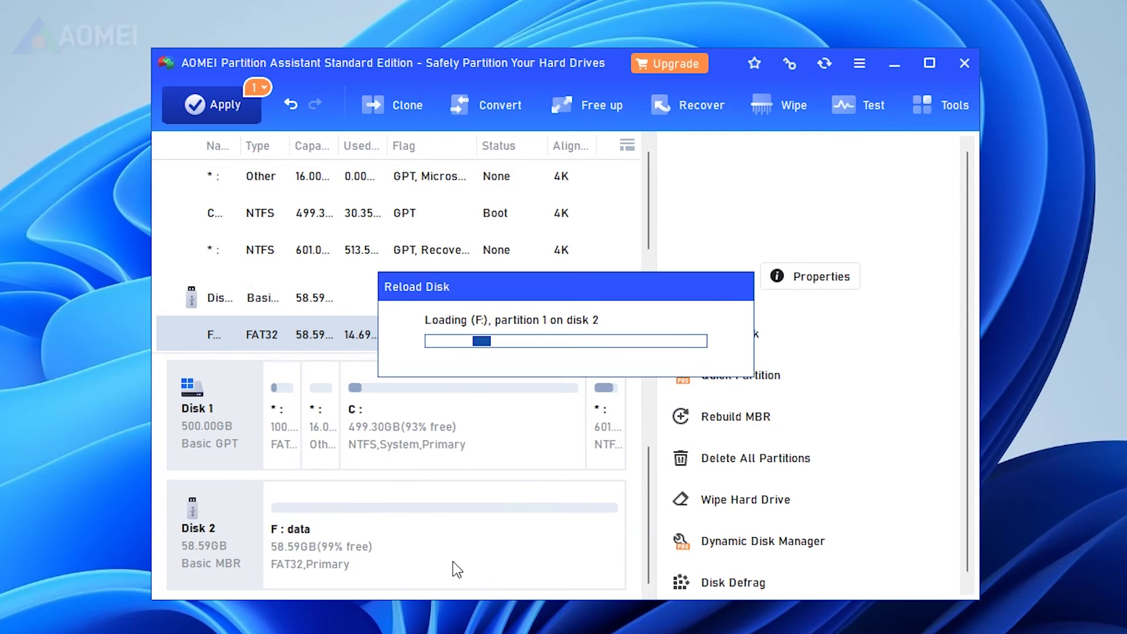
left_click(449, 565)
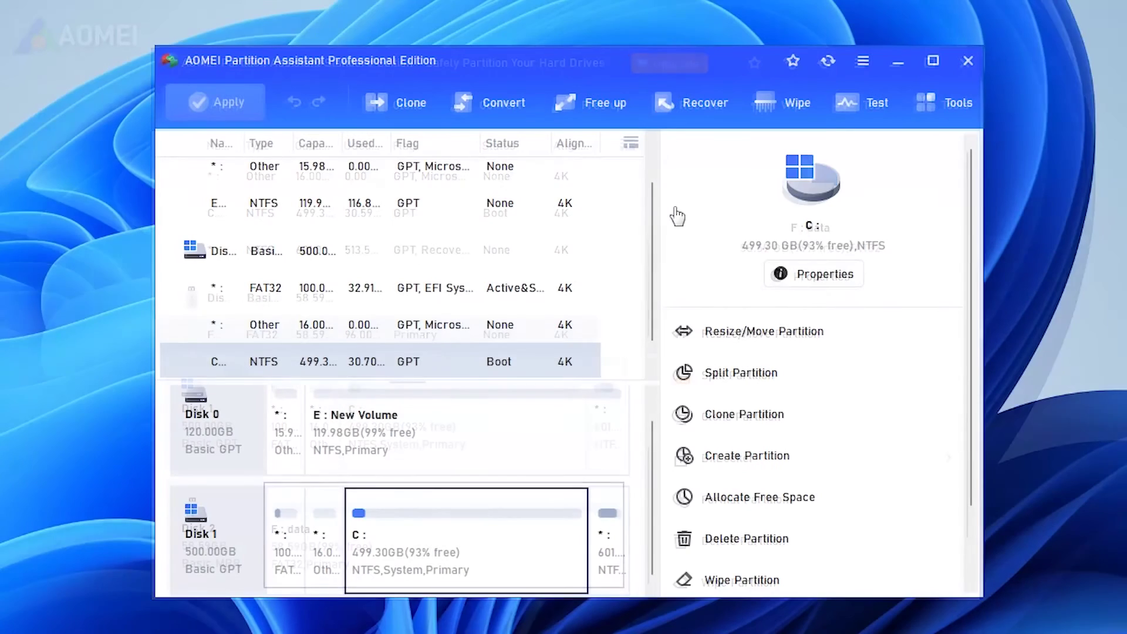
- Open the Recover menu to view the recovery options
left_click(704, 110)
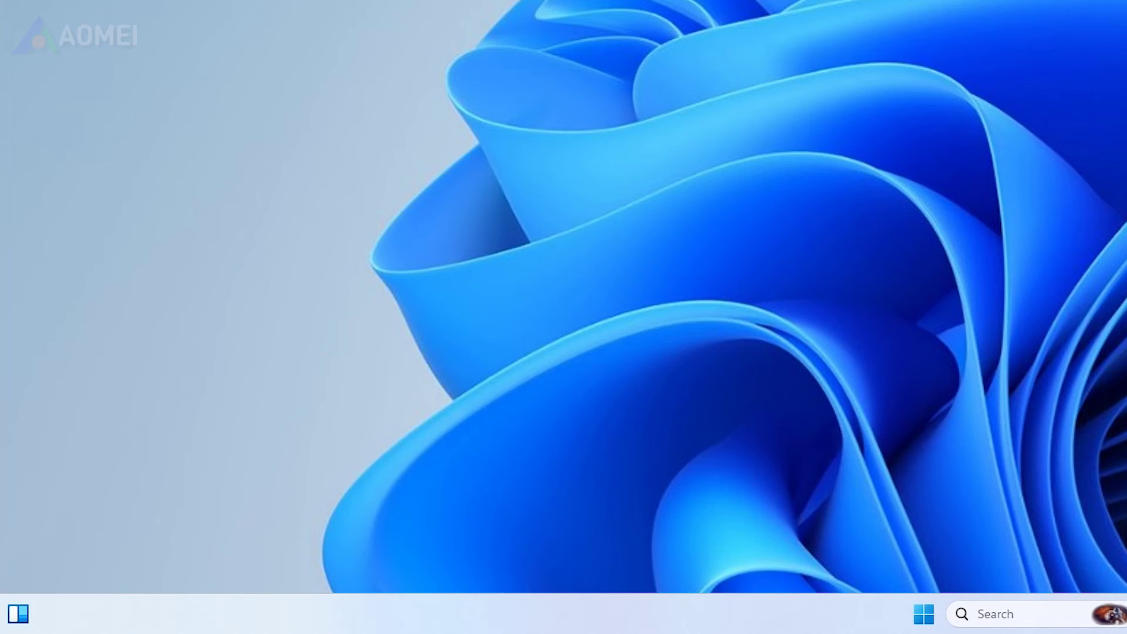
- Launch DiskPart from the Run box and allow it through UAC
key("super+r")
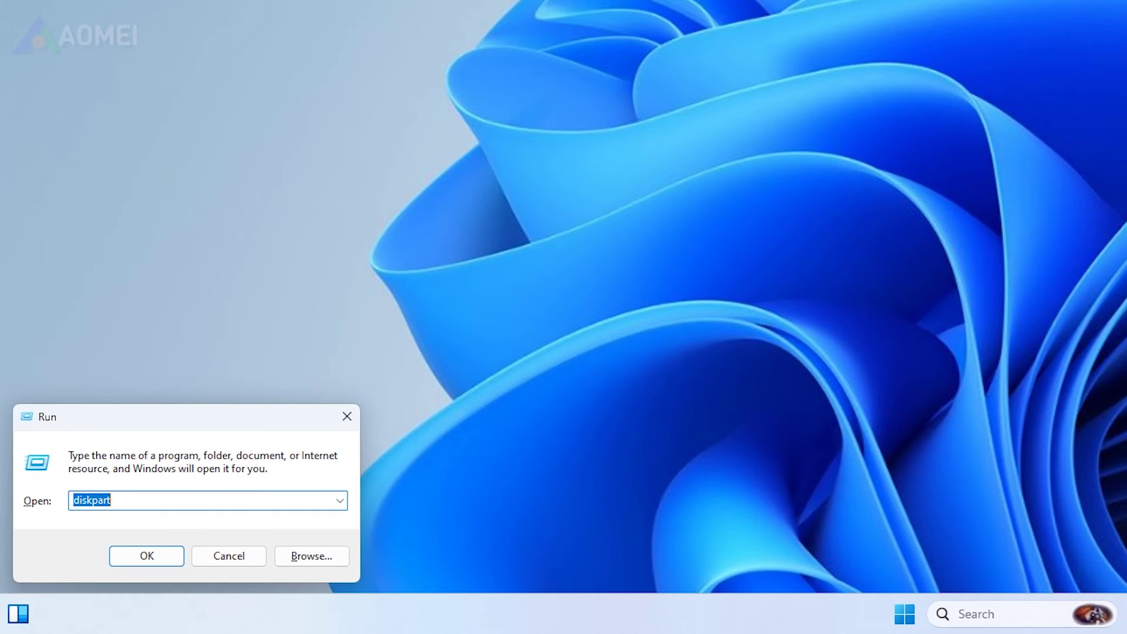
key("Return")
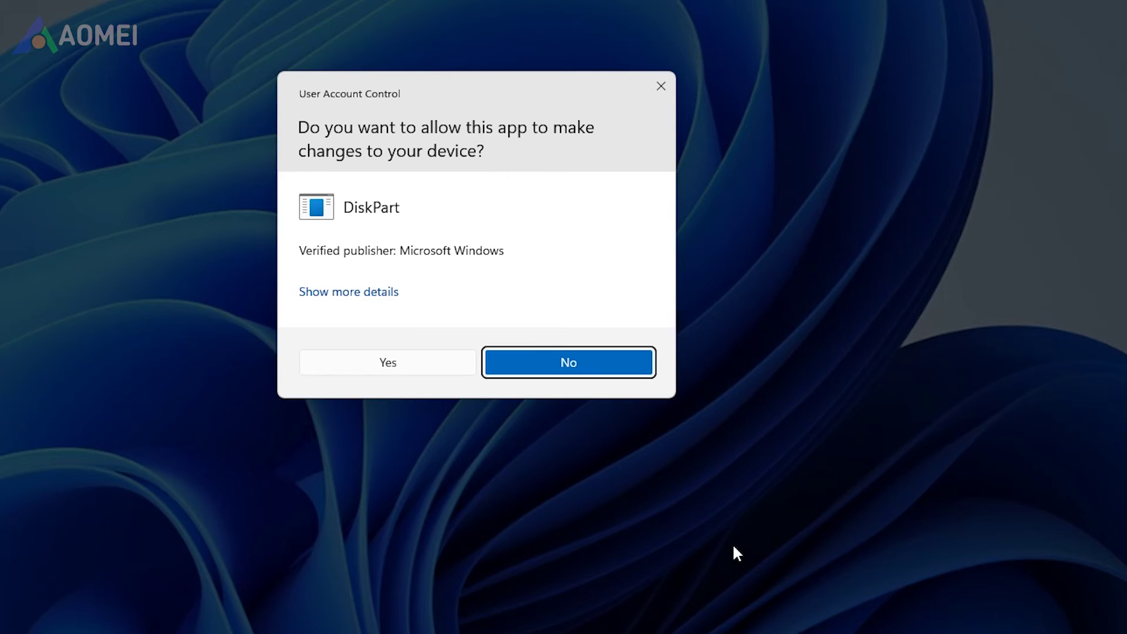
left_click(359, 370)
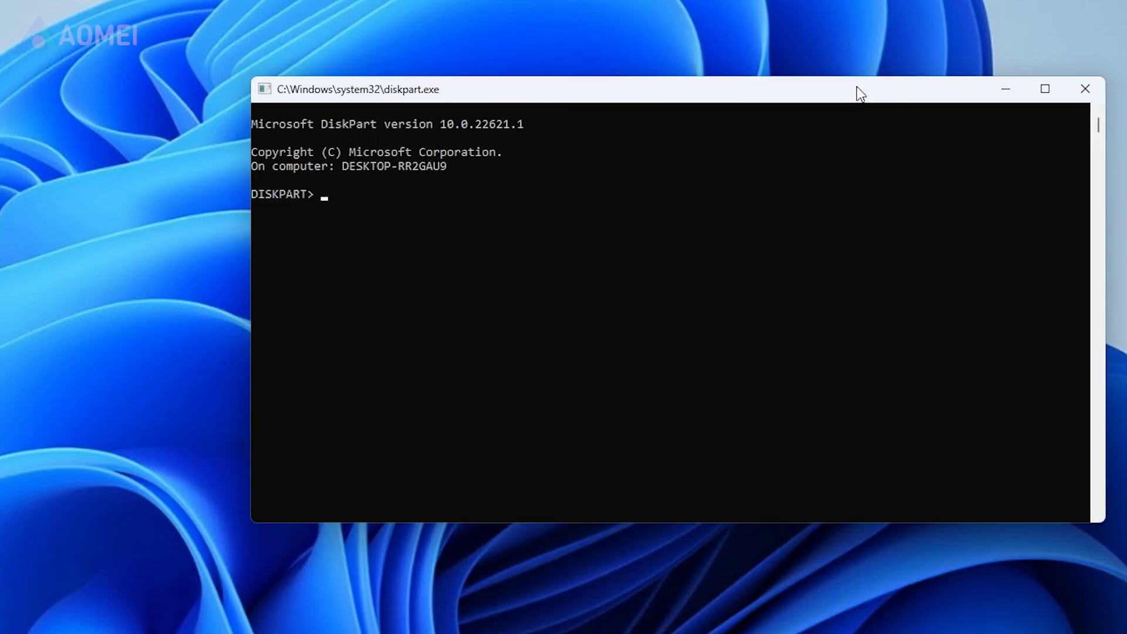
left_click_drag(856, 89, 732, 108)
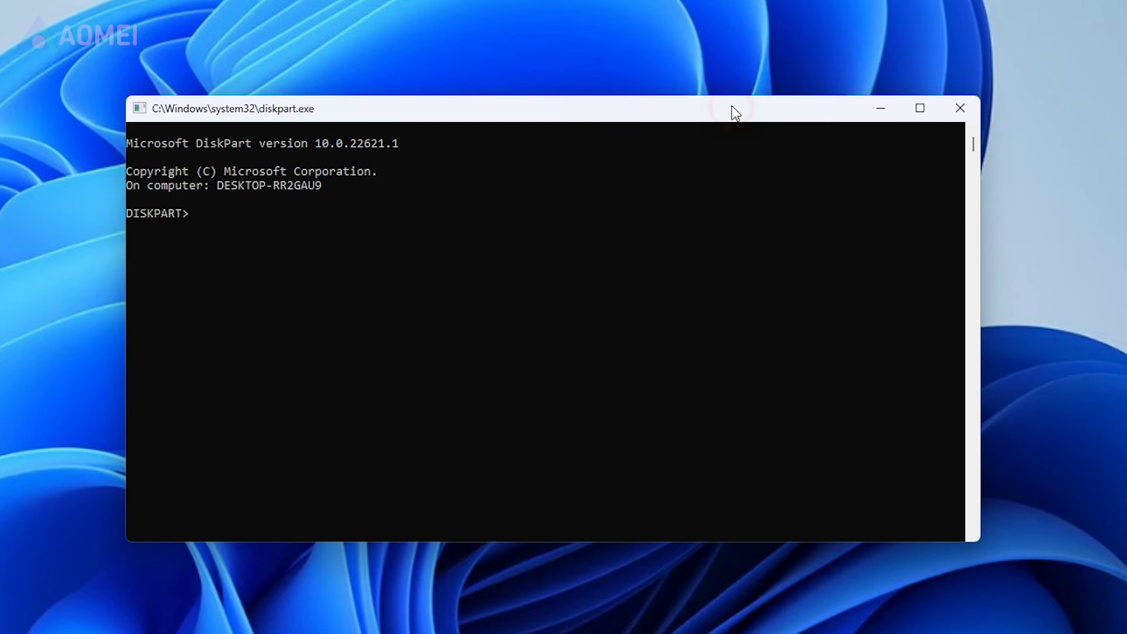
- Run list disk, select disk 1, and attributes disk clear readonly
type("list disk")
key("Return")
type("select disk 1")
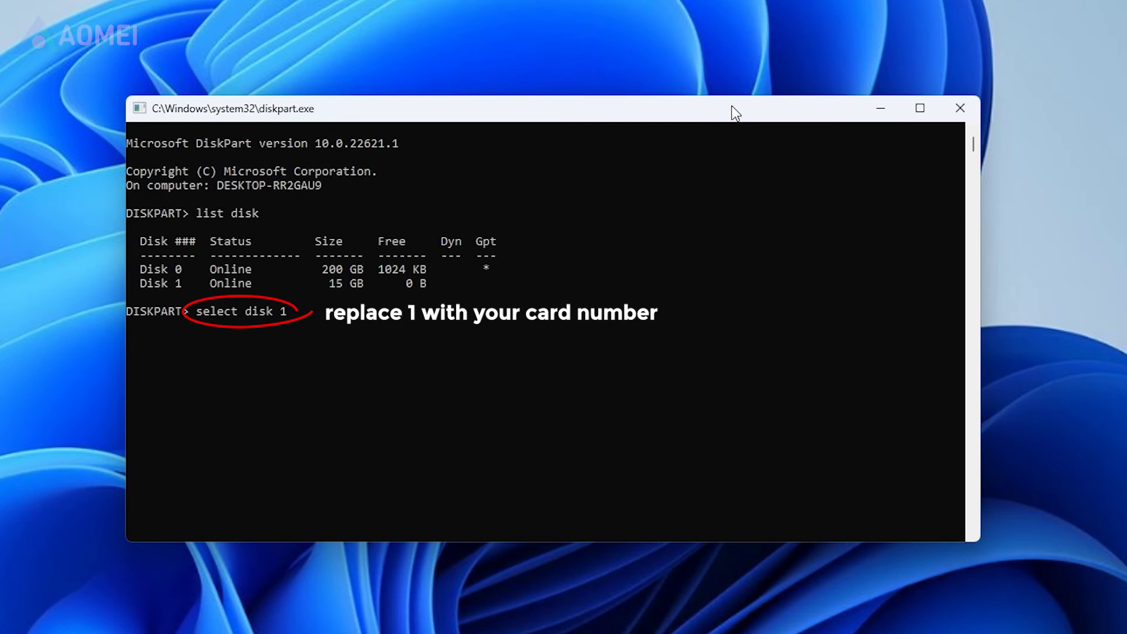
key("Return")
type("attributes disk clear readonly")
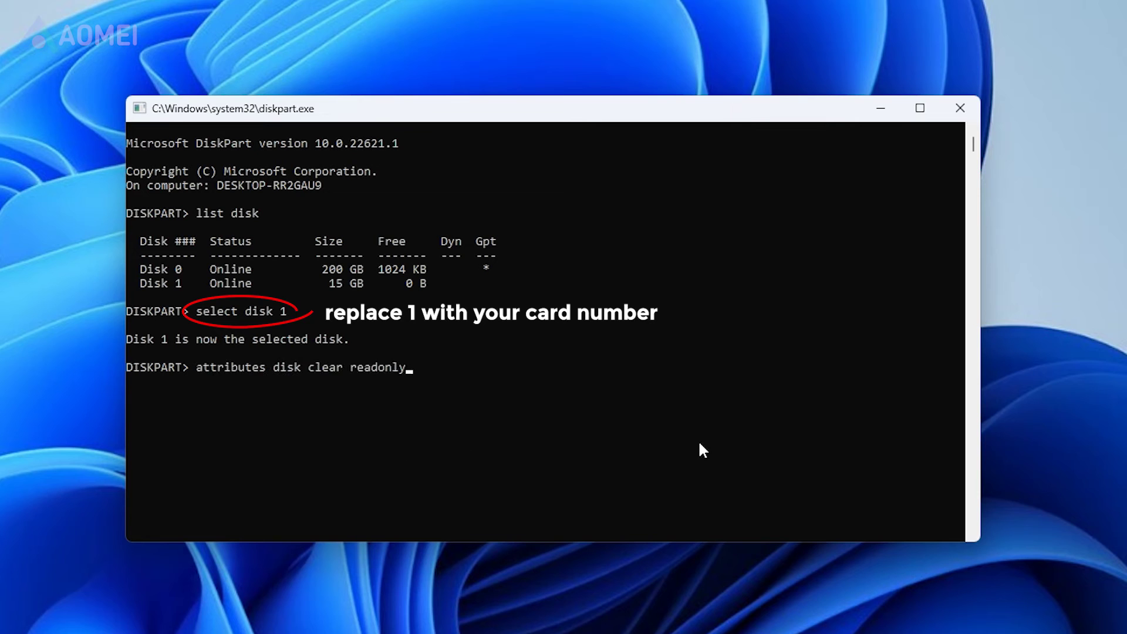
key("Return")
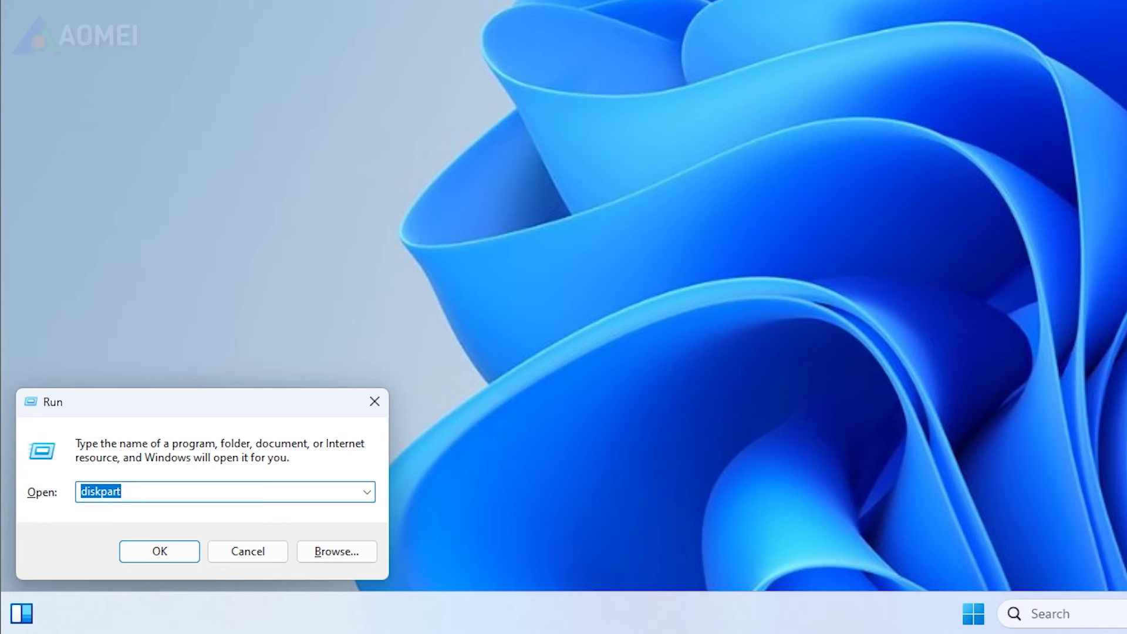
- Launch regedit and paste the StorageDevicePolicies key path into the address bar
type("regedit")
key("Return")
left_click(331, 130)
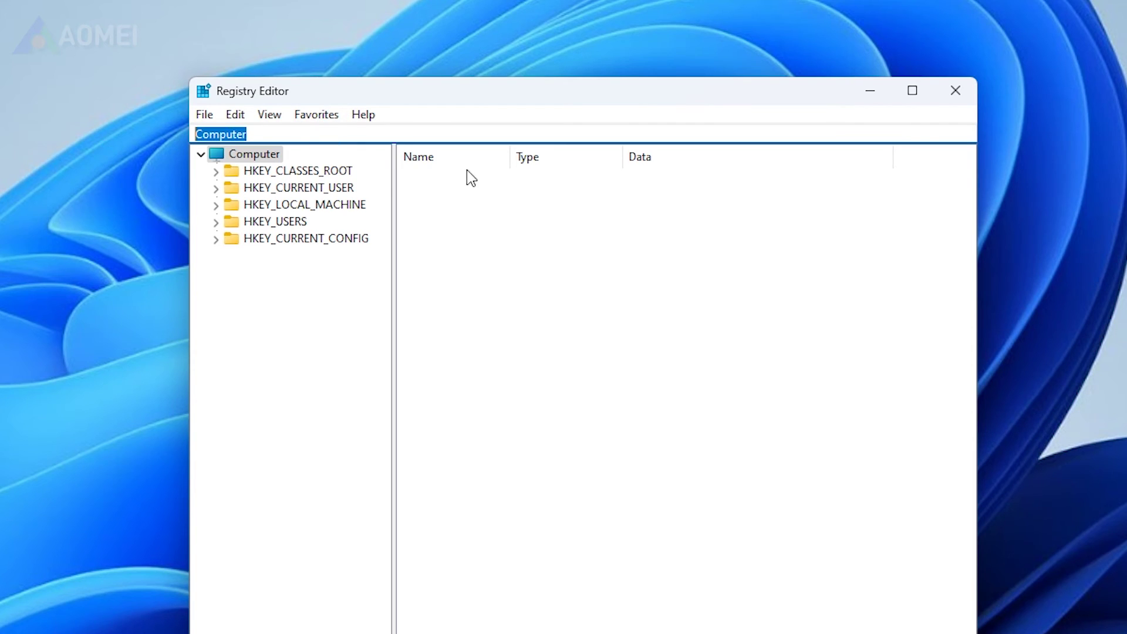
type("HKEY_LOCAL_MACHINE/SYSTEM/CurrentControlSet/Control/StorageDevicePolicies")
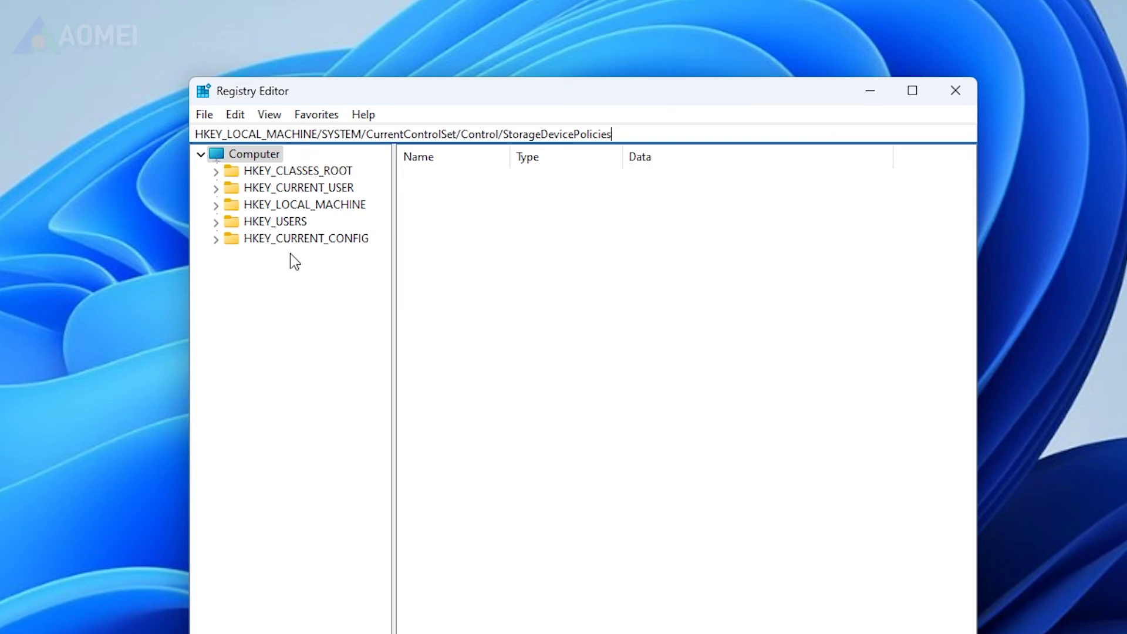
- Expand HKEY_LOCAL_MACHINE > SYSTEM > CurrentControlSet > Control and check the Storage key
left_click(218, 206)
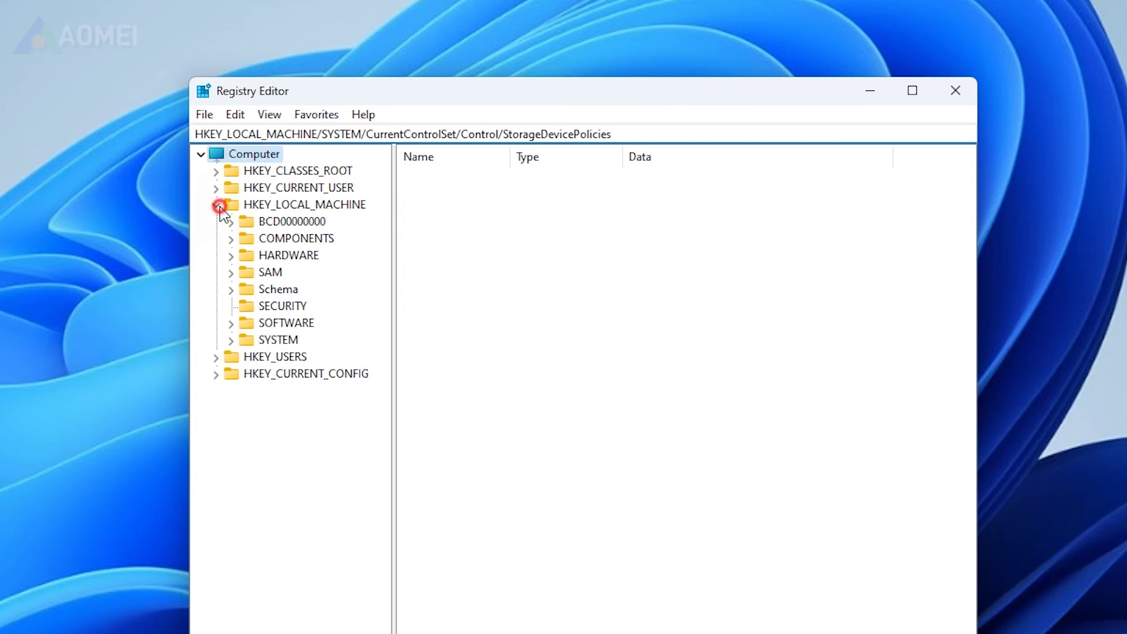
left_click(232, 340)
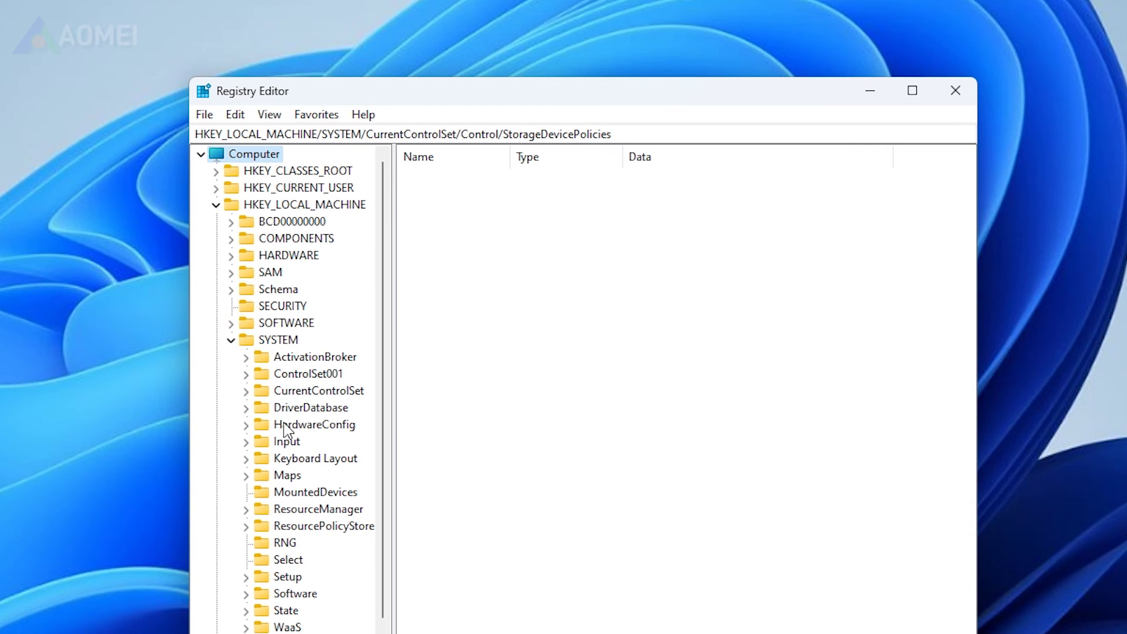
left_click(246, 391)
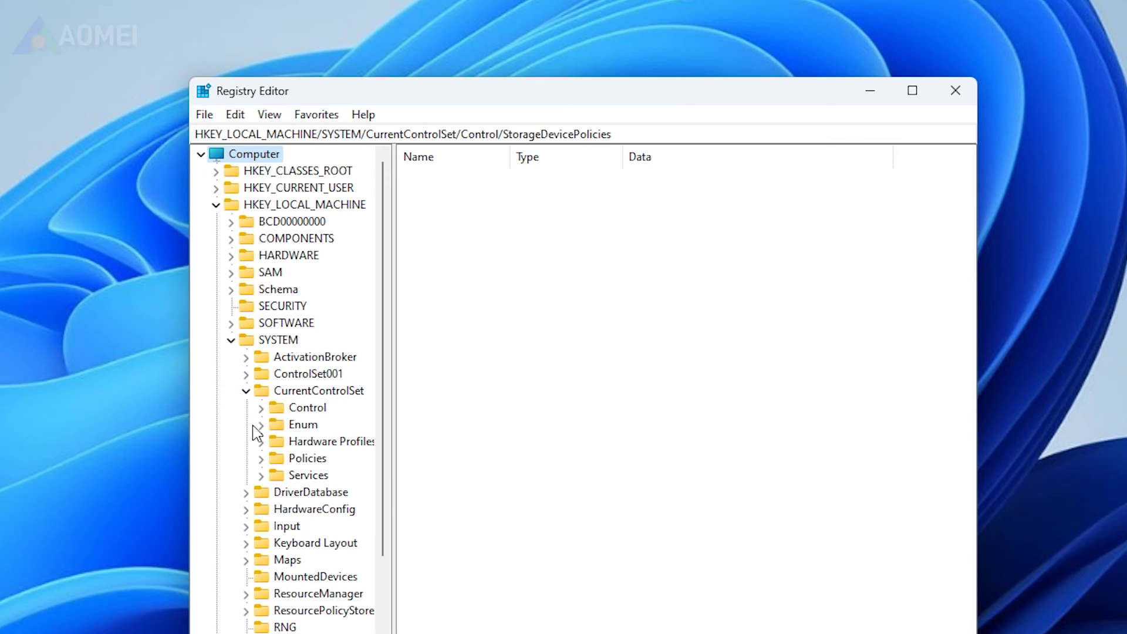
left_click(262, 408)
scroll(276, 425, "down", 20)
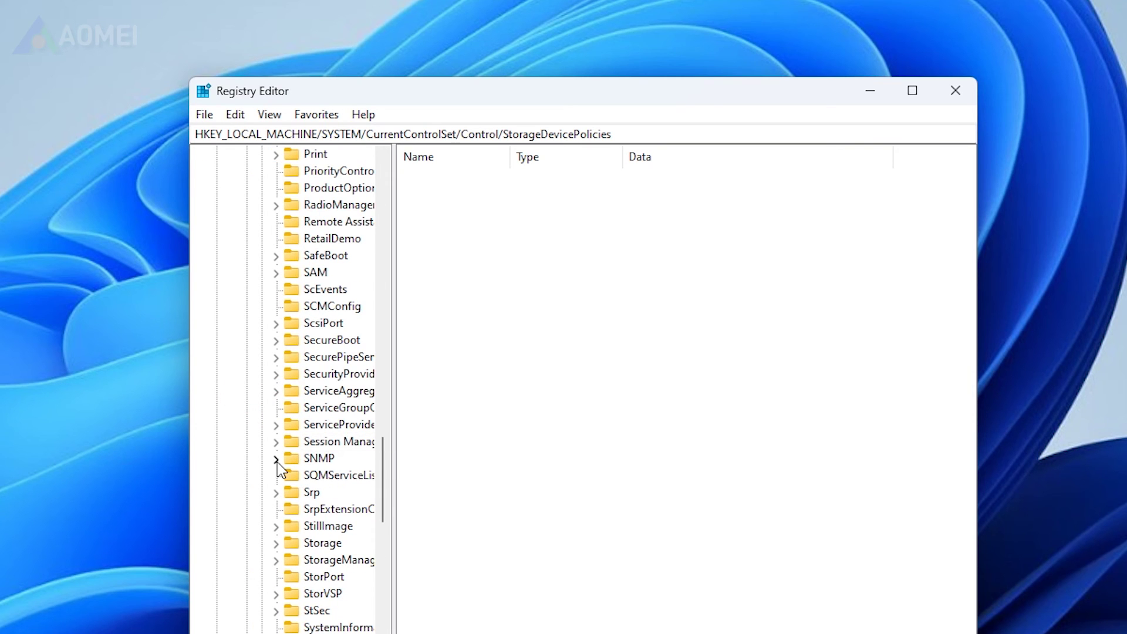
left_click(276, 542)
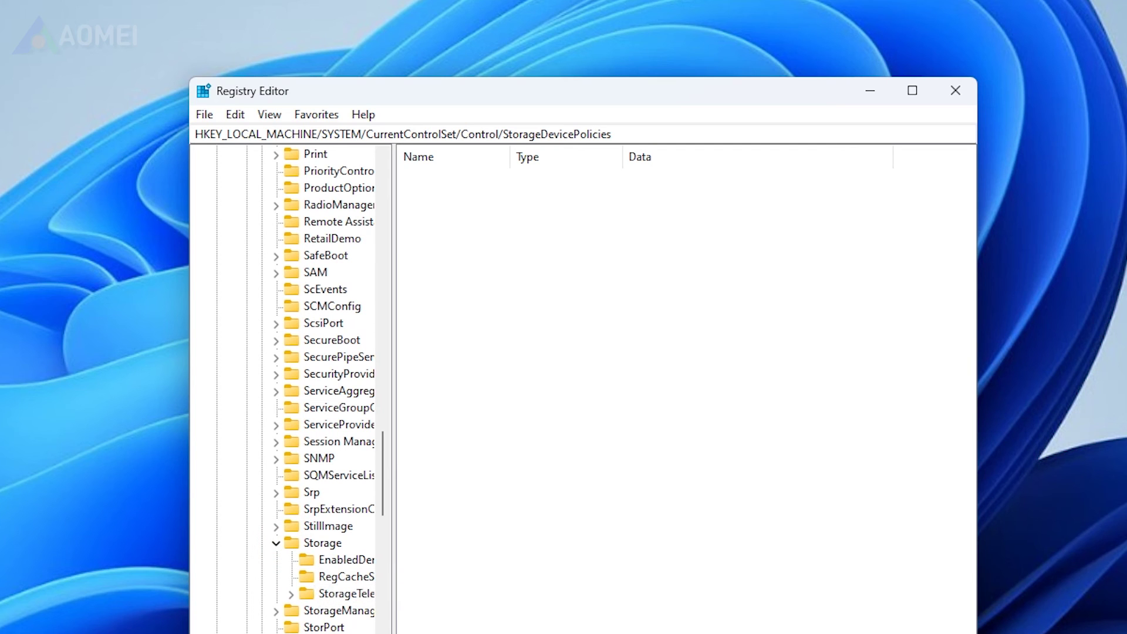
scroll(271, 610, "right", 3)
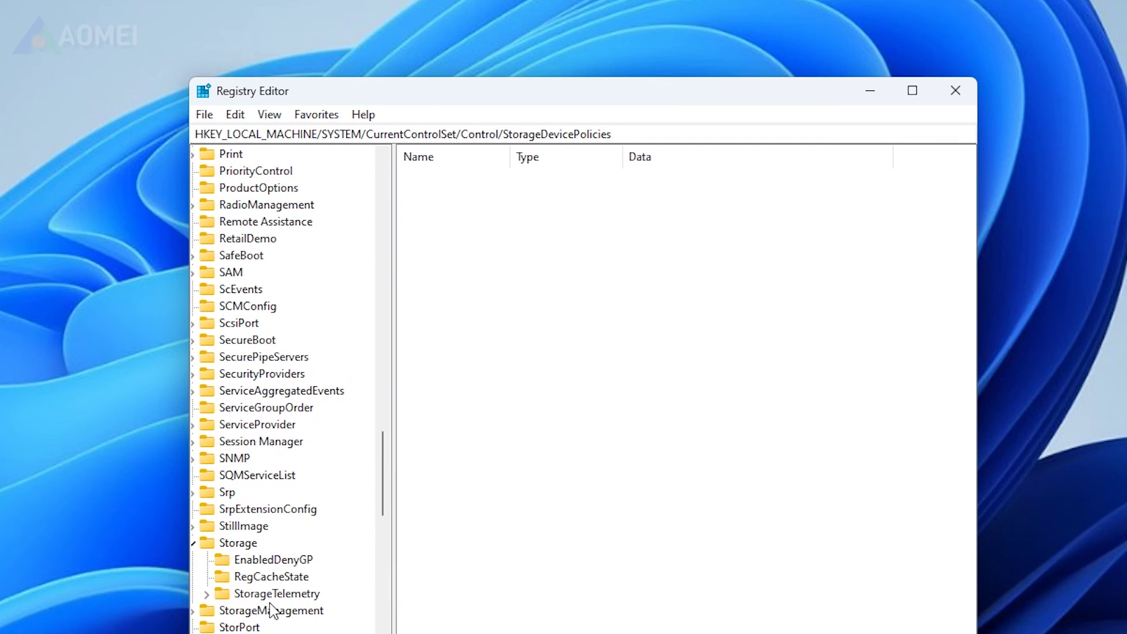
- Create a new key named StorageDevicePolicies under Control
key("Return")
right_click(279, 257)
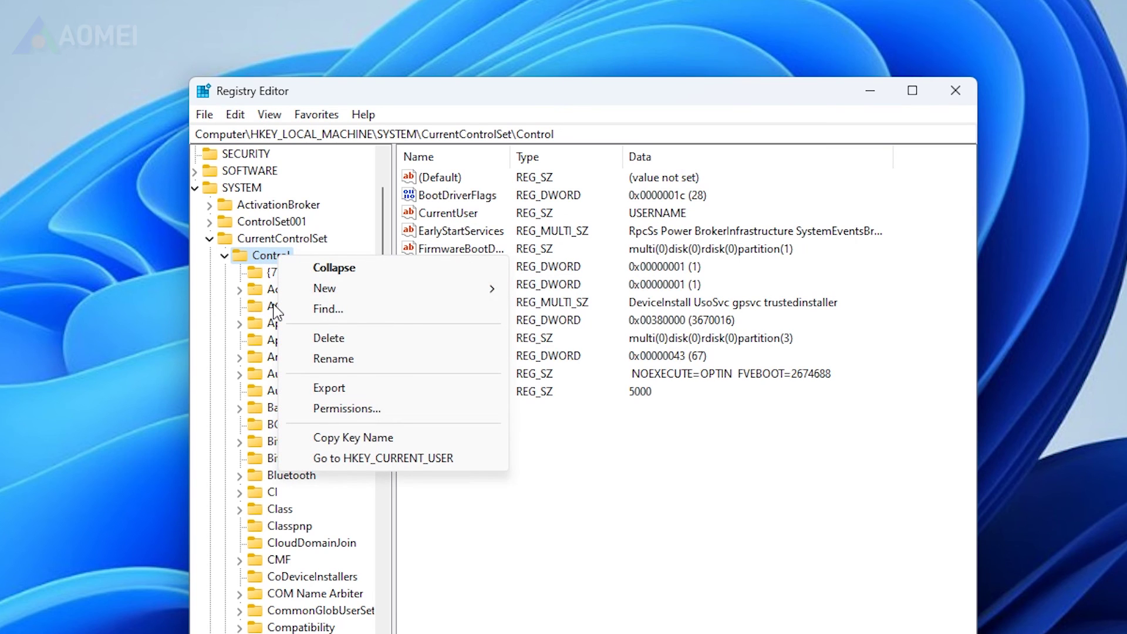
left_click(442, 288)
left_click(529, 291)
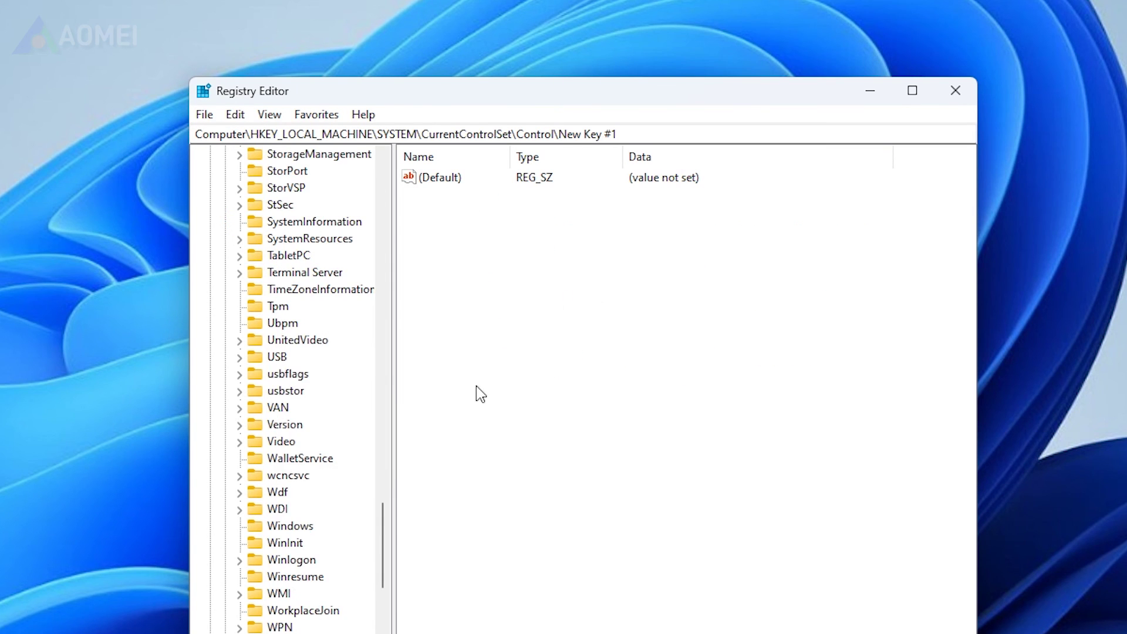
type("StorageDevicePolicies")
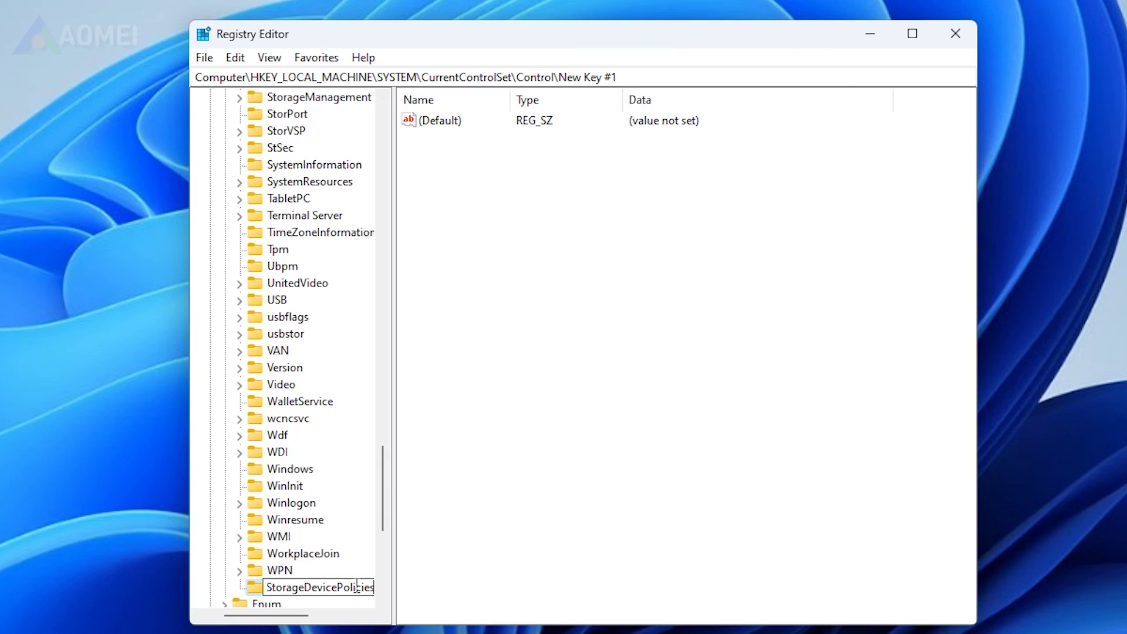
left_click(428, 578)
- Add a DWORD (32-bit) value named WriteProtect in it and open it for editing
left_click(529, 245)
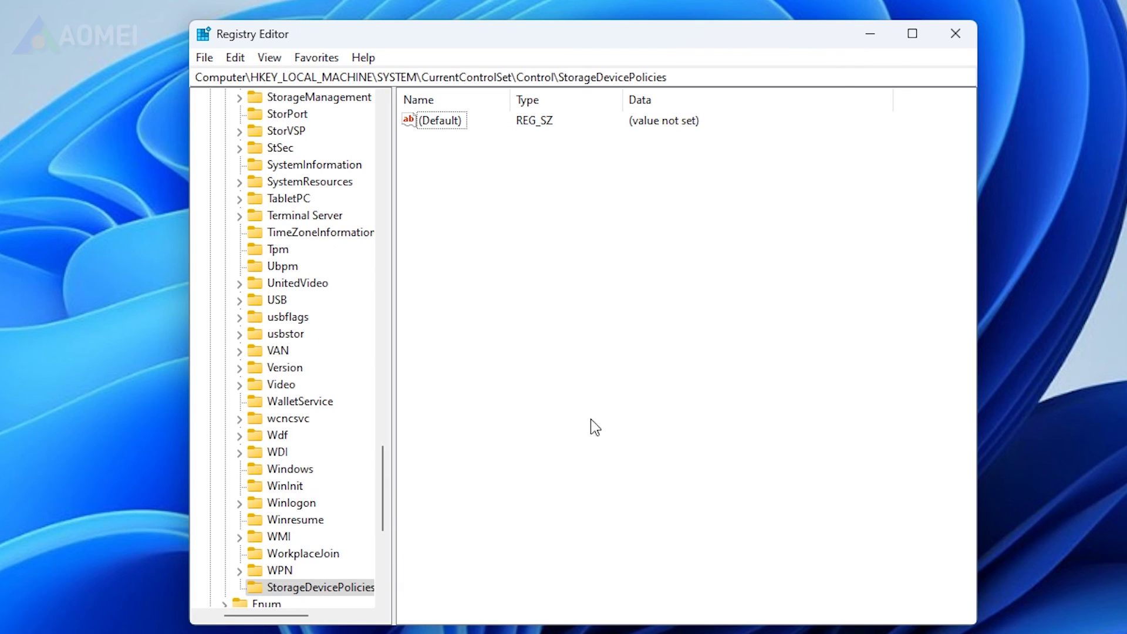
right_click(612, 327)
left_click(669, 340)
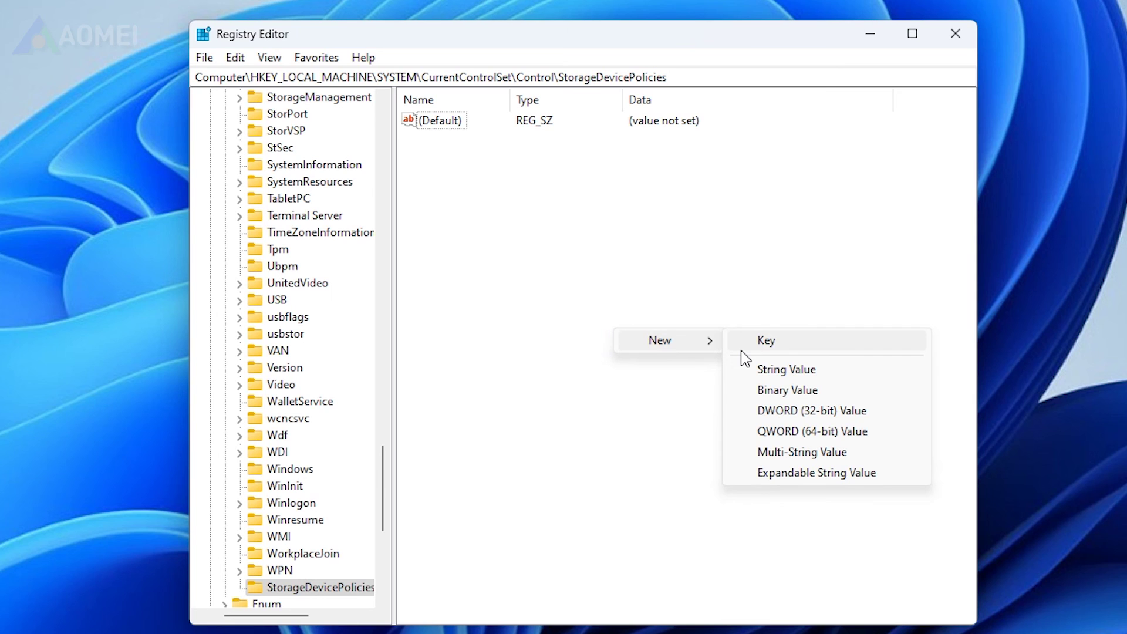
left_click(760, 412)
type("WriteProtect")
left_click(482, 182)
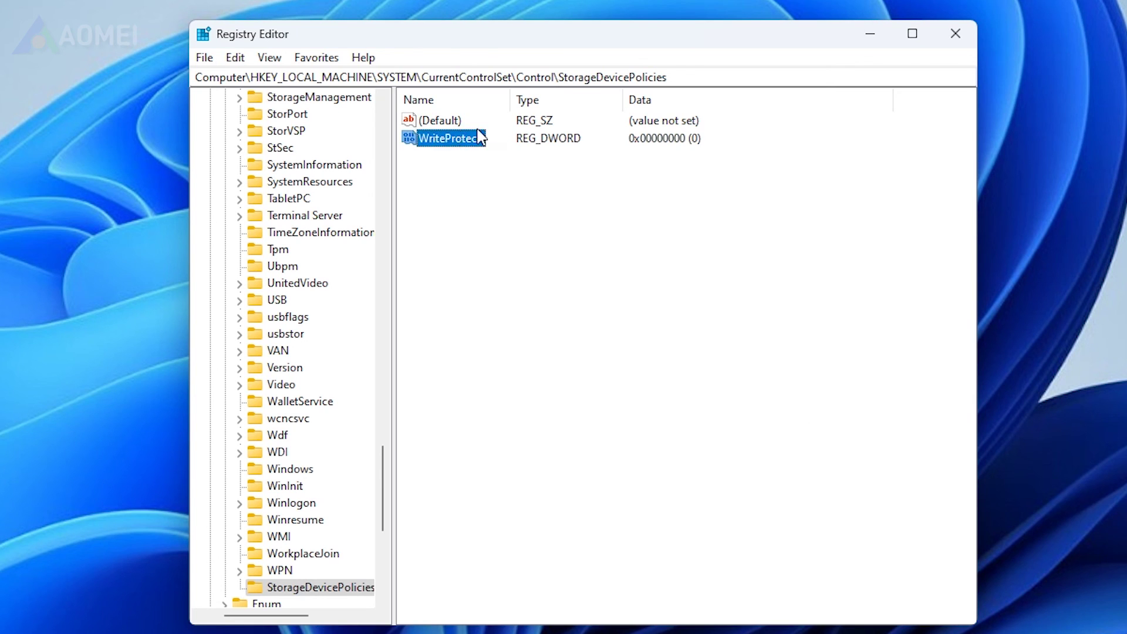
double_click(480, 138)
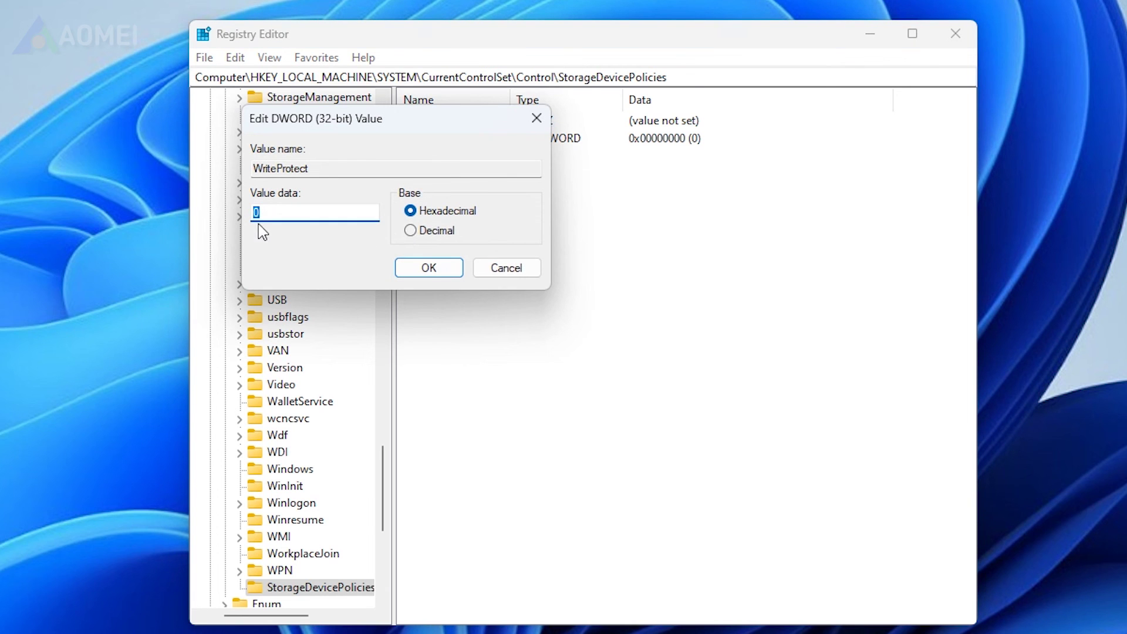